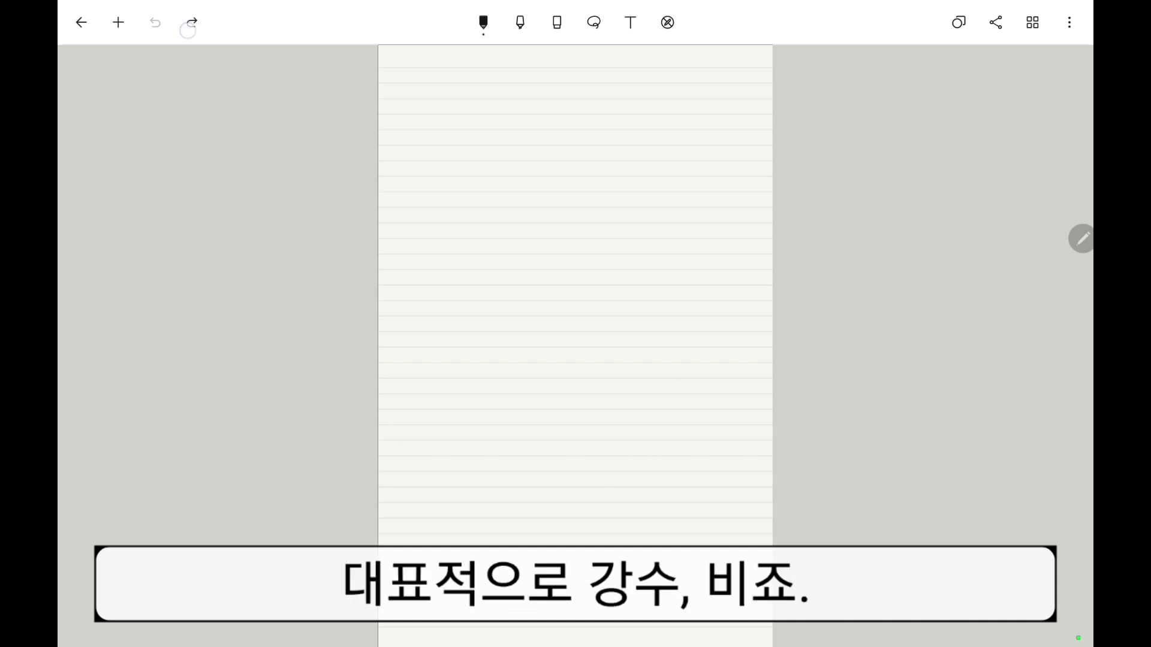
Handwrite notes with the pen on the upper part of the blank lined page.
left_click_drag(442, 99, 441, 105)
left_click(450, 163)
left_click(451, 176)
left_click(454, 189)
left_click(458, 199)
left_click_drag(543, 144, 563, 171)
left_click(565, 183)
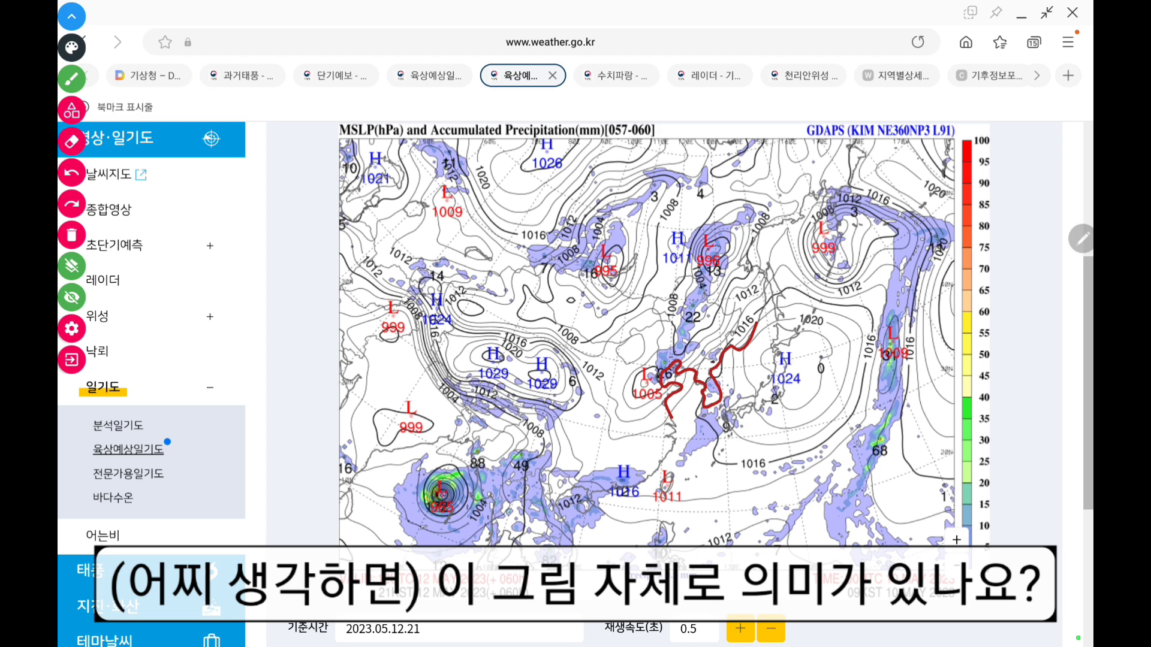
Draw a small black loop over the southeastern Korean Peninsula on the 057-060 precipitation chart, and undo the last stroke.
left_click_drag(713, 391, 725, 401)
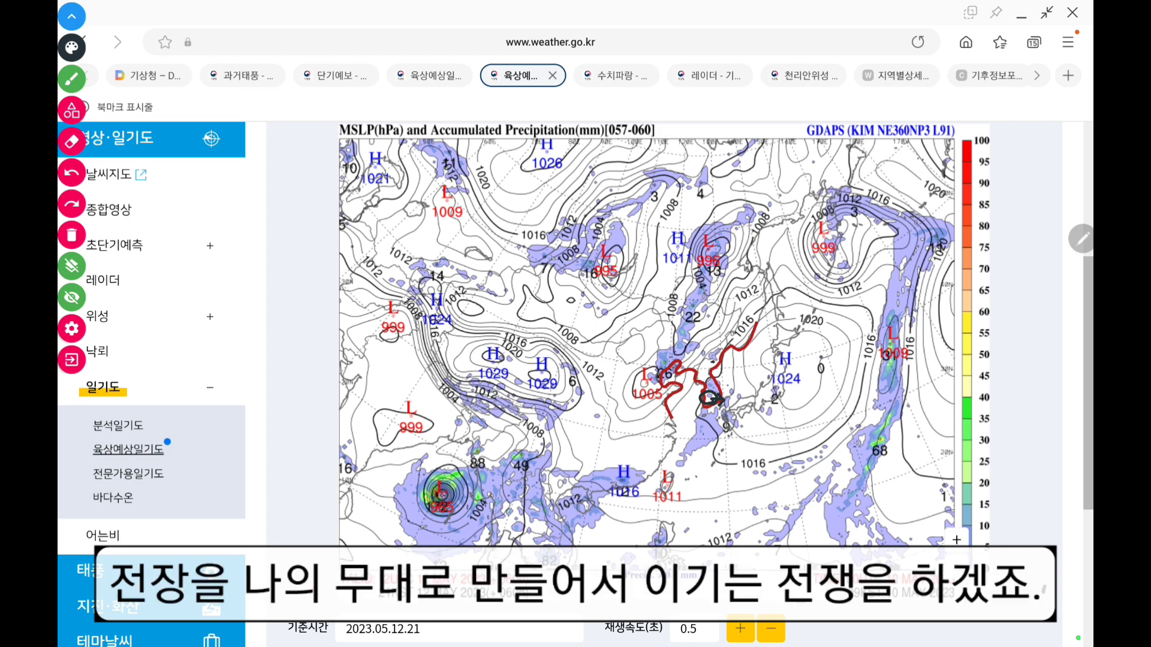
key("ctrl+z")
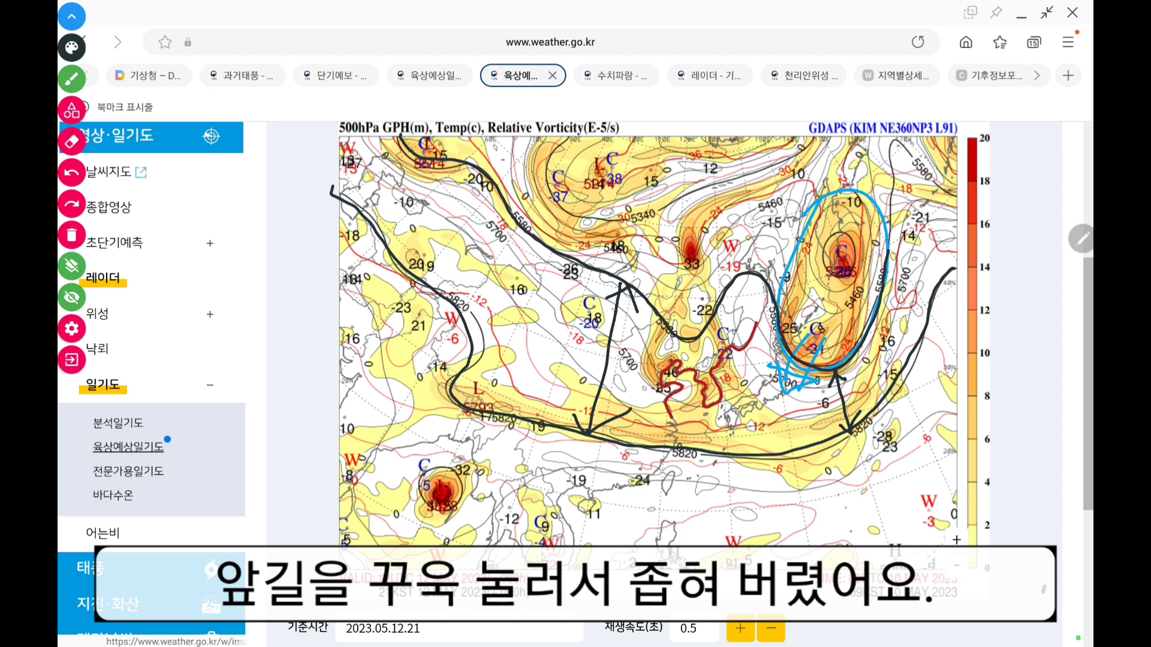
Sketch strokes south of the blue-circled low and across the trough over Korea on the 12 May 21:00 500 hPa chart.
left_click_drag(827, 369, 856, 456)
left_click_drag(725, 472, 748, 493)
left_click_drag(744, 510, 749, 512)
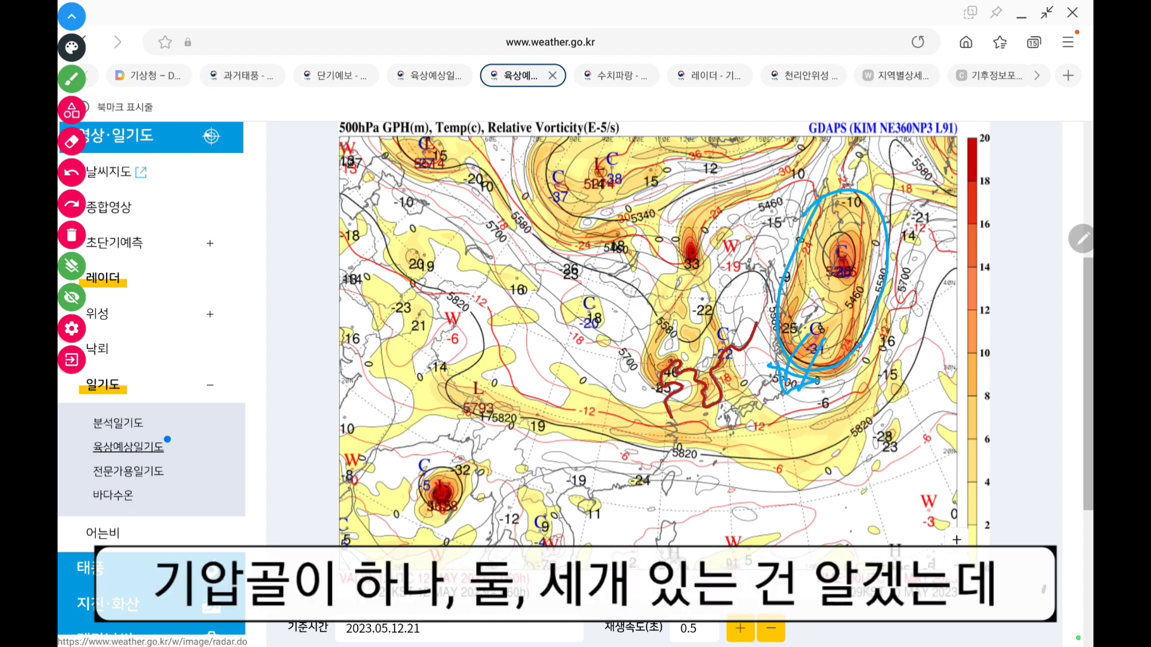
mouse_move(715, 351)
left_mouse_down()
mouse_move(733, 384)
mouse_move(688, 414)
left_mouse_up()
left_click_drag(664, 318, 646, 388)
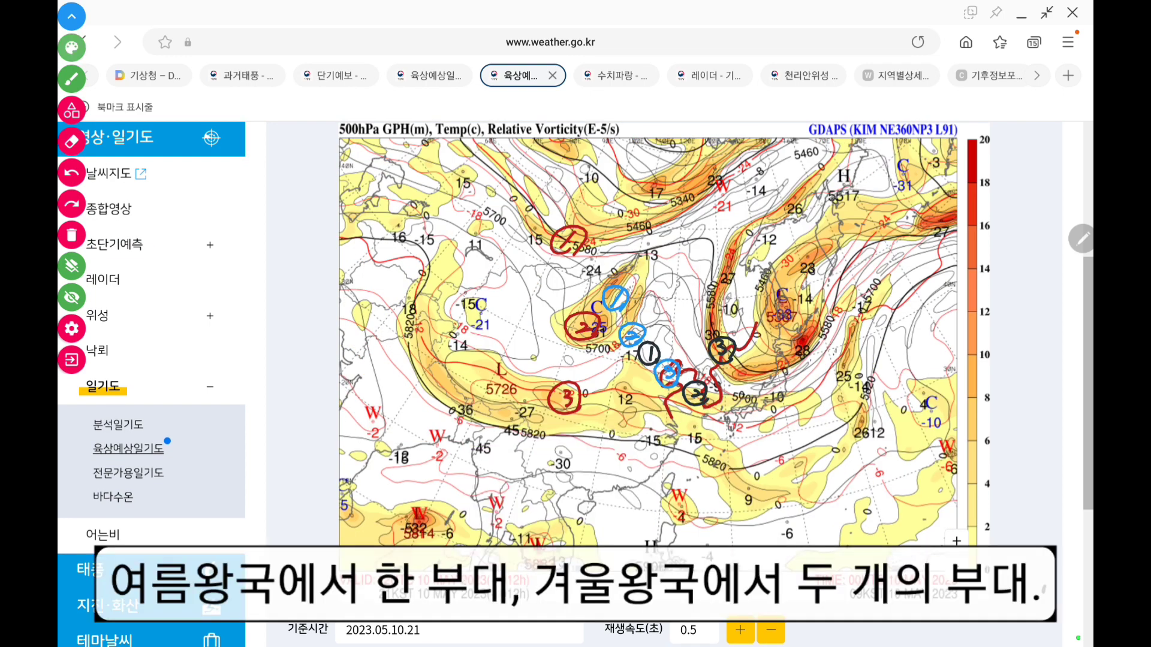
Circle the red-numbered troughs 1, 2 and 3 in green on the 10 May 21:00 500 hPa chart, with a second ring around 2.
mouse_move(610, 429)
left_mouse_down()
mouse_move(591, 365)
mouse_move(589, 436)
left_mouse_up()
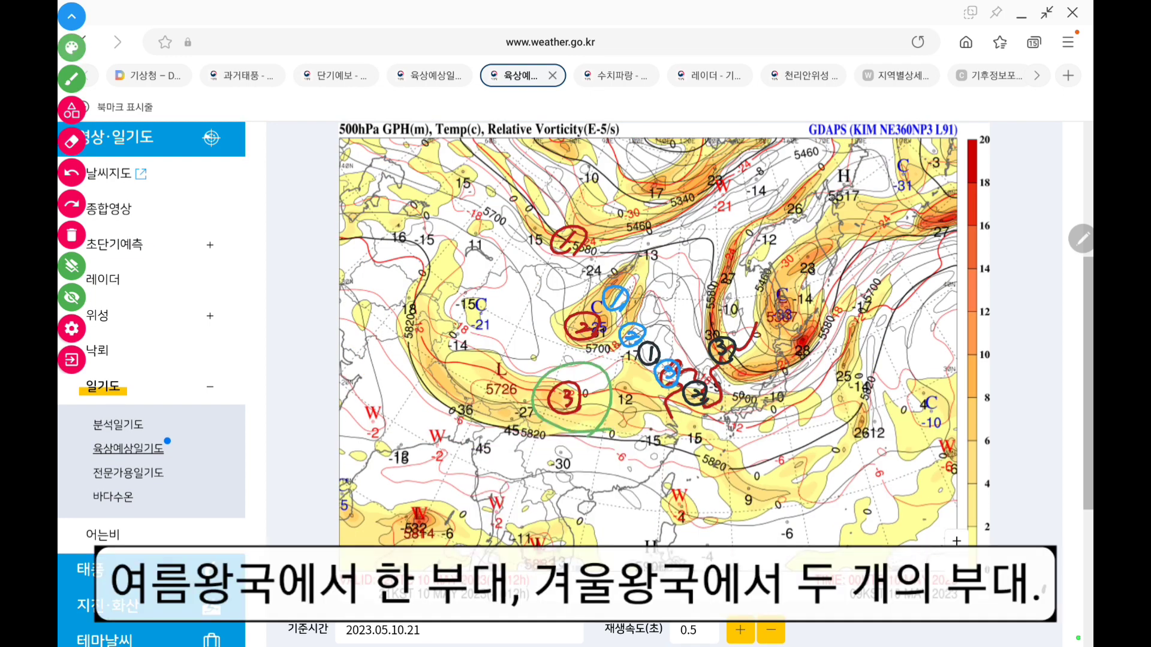
left_click_drag(601, 265, 595, 244)
mouse_move(611, 349)
left_mouse_down()
mouse_move(619, 327)
mouse_move(607, 353)
left_mouse_up()
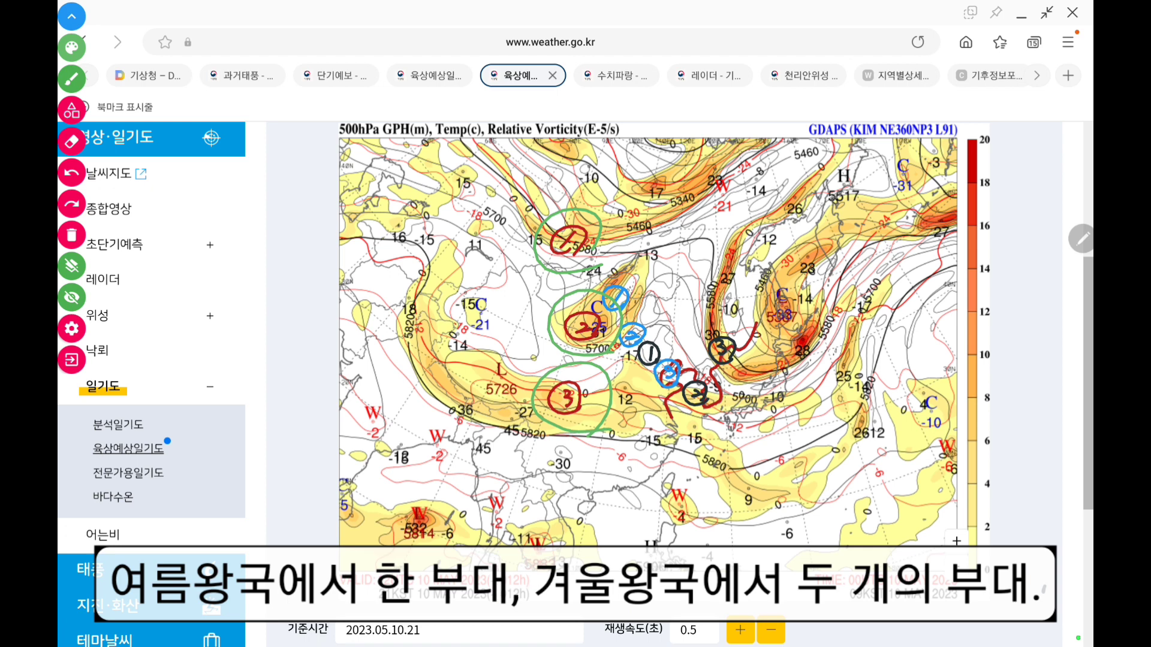
mouse_move(624, 293)
left_mouse_down()
mouse_move(597, 355)
mouse_move(623, 300)
left_mouse_up()
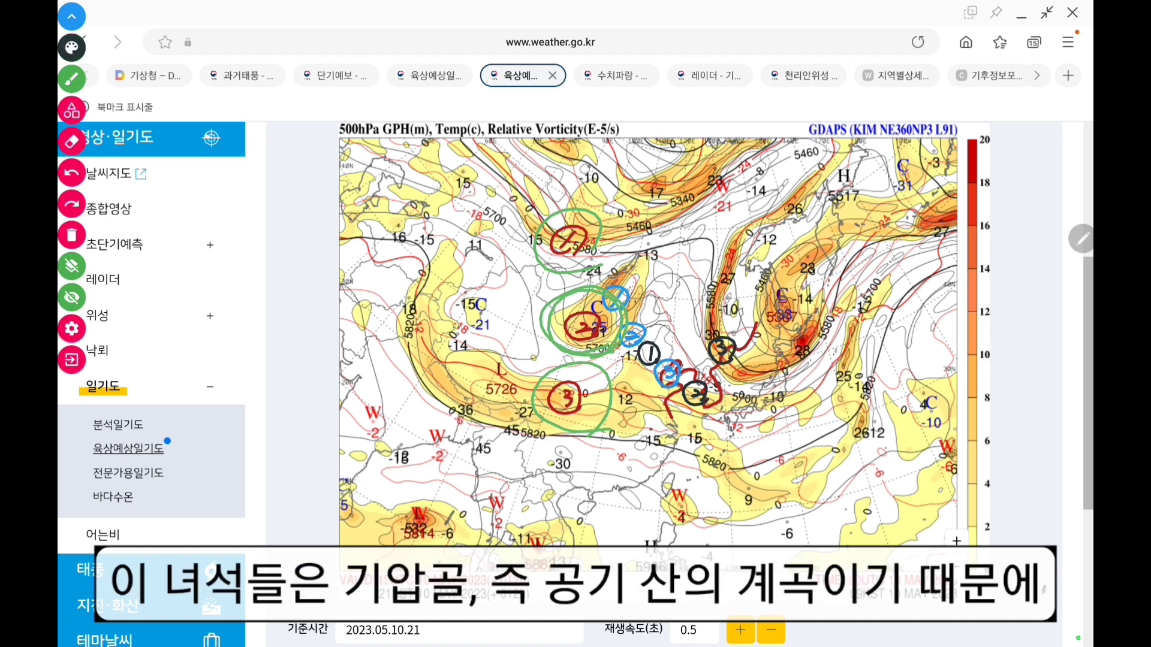
Trace the valley curves of the three green-circled troughs in black and sketch the ridge lines between them.
left_click_drag(529, 205, 615, 248)
left_click_drag(566, 291, 639, 298)
left_click_drag(535, 405, 593, 398)
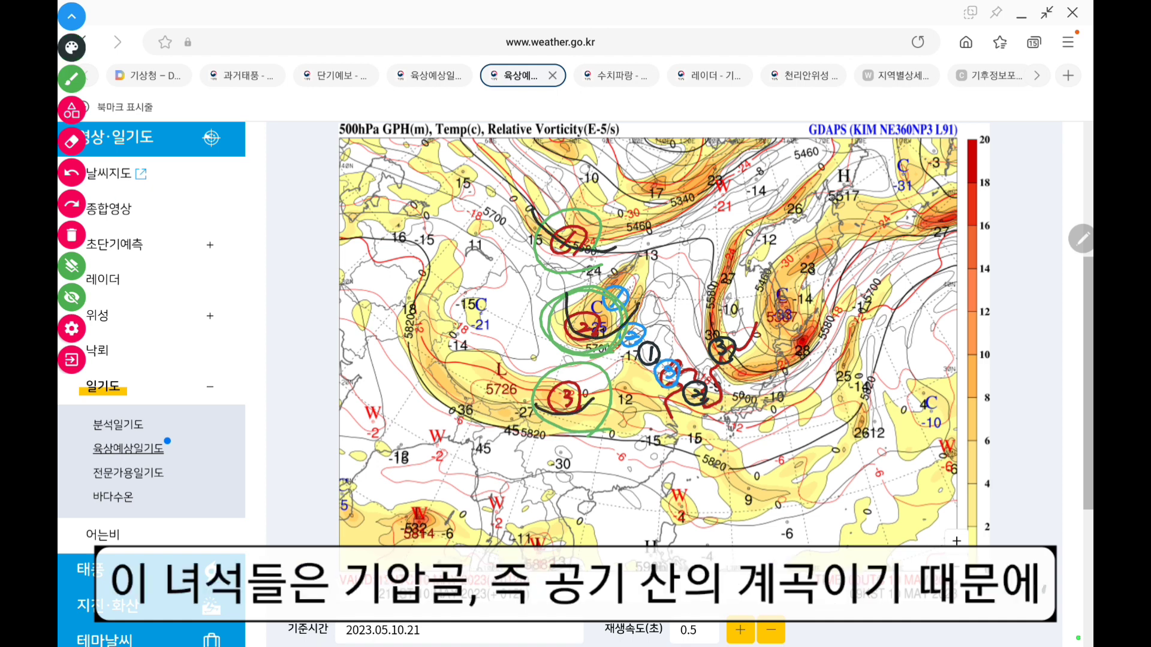
mouse_move(570, 250)
left_mouse_down()
mouse_move(585, 291)
mouse_move(474, 371)
left_mouse_up()
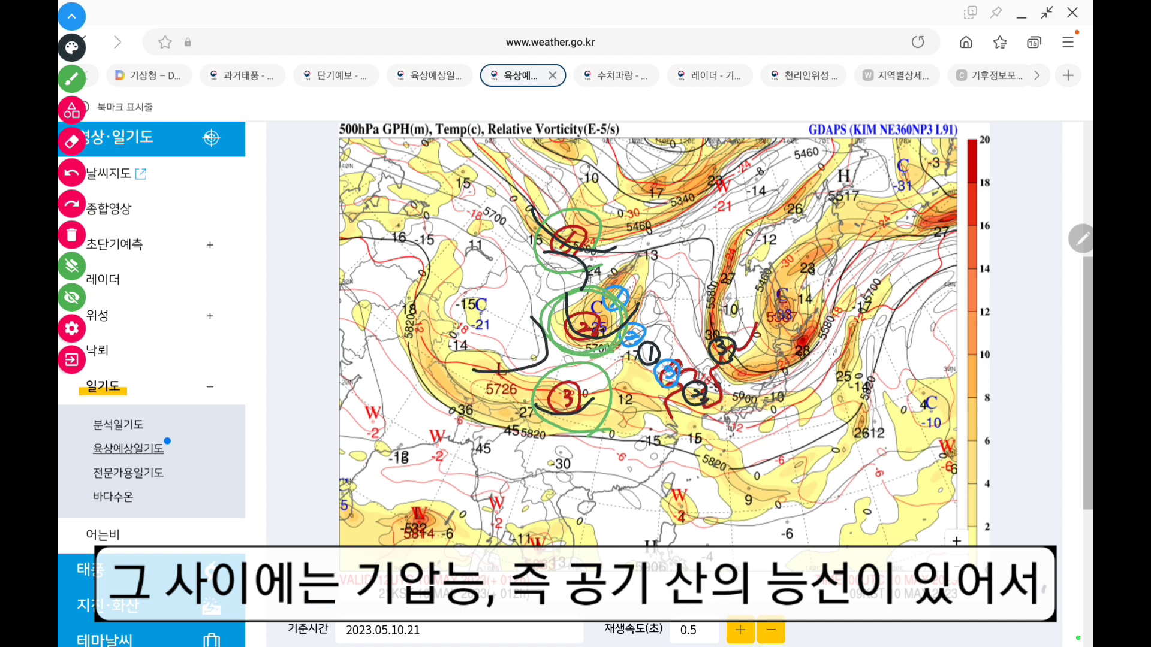
left_click_drag(497, 283, 607, 259)
left_click_drag(475, 328, 576, 354)
Bring up the 12 May 21:00 500 hPa chart and mark its four ridges with black zigzag lines.
left_click(72, 266)
scroll(647, 342, "down", 1)
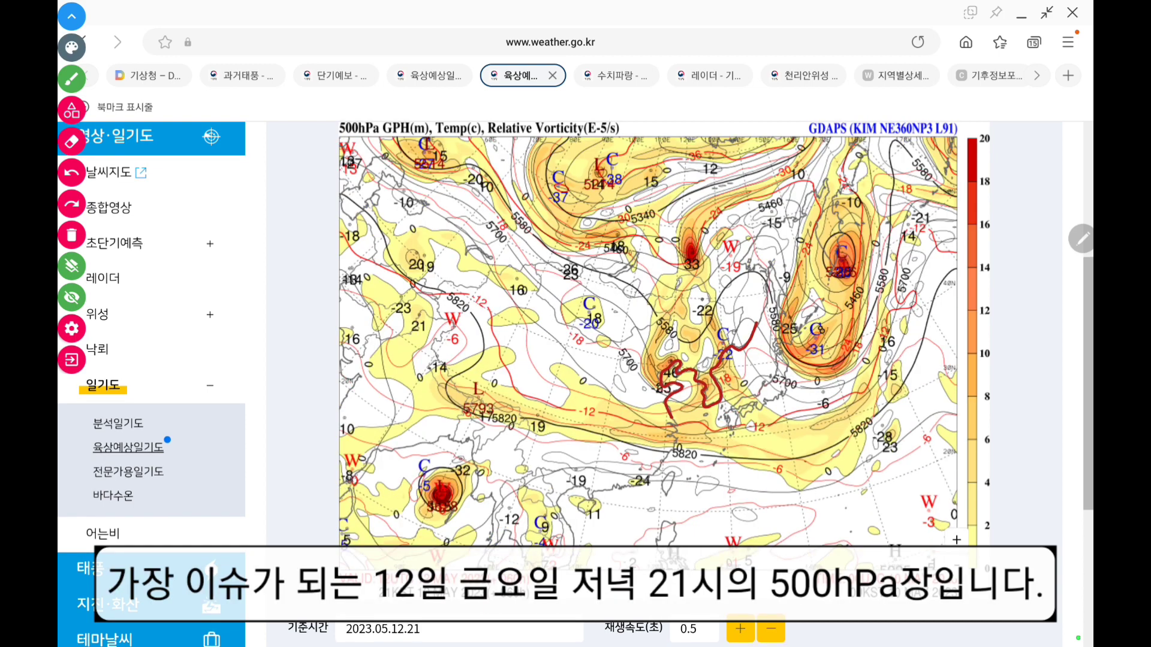
left_click_drag(800, 187, 765, 389)
left_click_drag(878, 136, 949, 415)
left_click_drag(644, 241, 592, 347)
left_click_drag(539, 422, 612, 489)
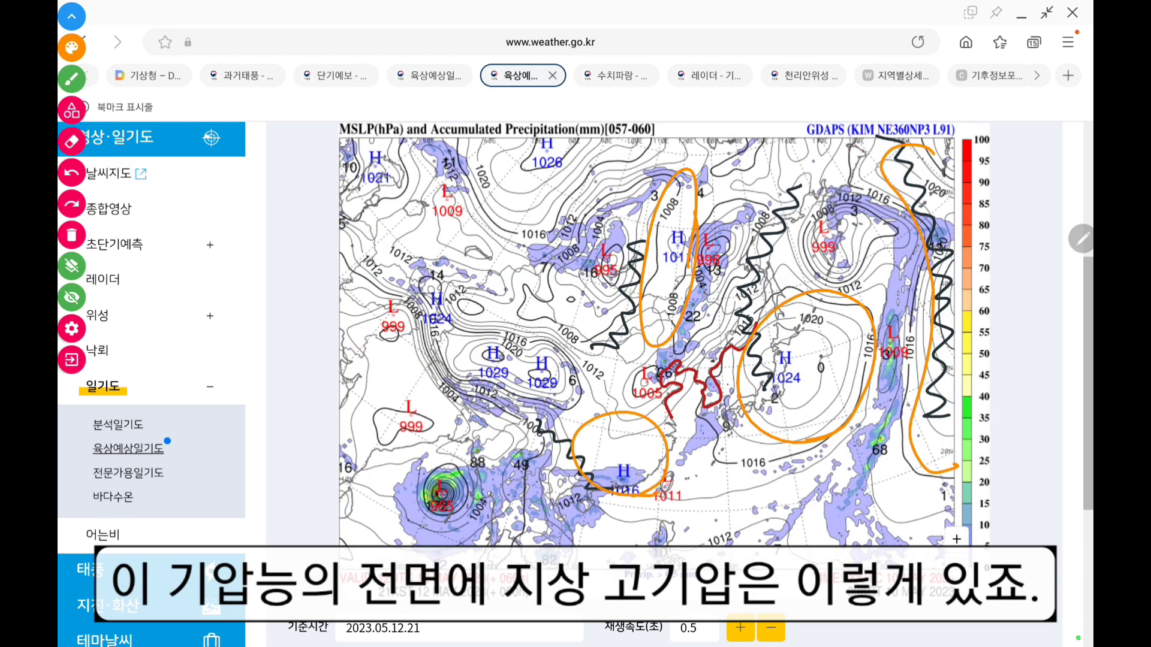
Write mP in orange over the 1024 high and label the circled cold sea on the sea temperature map.
left_click_drag(801, 381, 820, 394)
mouse_move(819, 344)
left_mouse_down()
mouse_move(817, 390)
mouse_move(821, 367)
left_mouse_up()
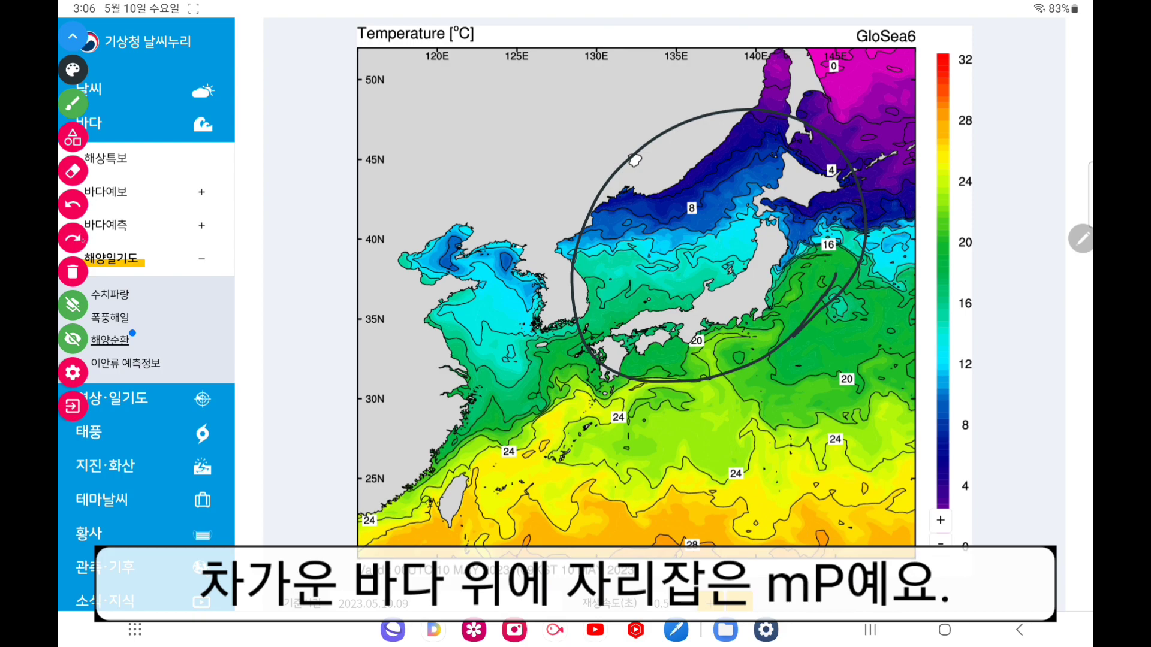
left_click_drag(655, 298, 693, 298)
left_click_drag(707, 243, 710, 298)
left_click_drag(706, 244, 711, 274)
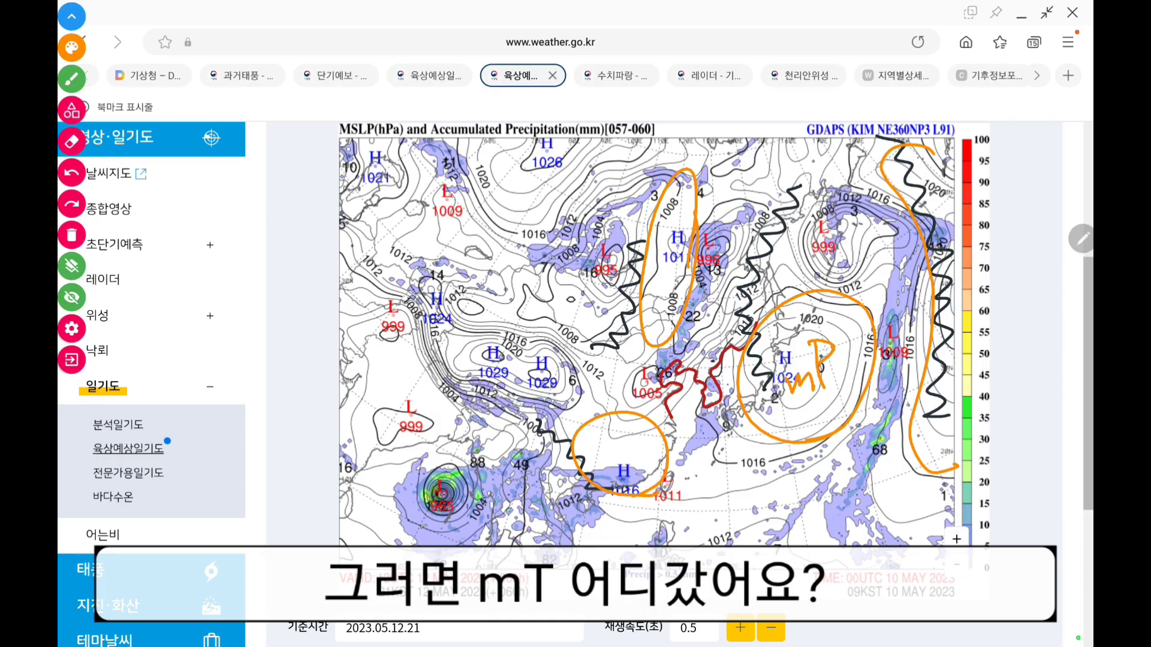
Redo the orange hatching over the easternmost high and draw a long stroke along the precipitation band beside it.
left_click(72, 204)
left_click(72, 205)
left_click(72, 205)
left_click(73, 204)
left_click(72, 204)
left_click(72, 205)
left_click(73, 205)
left_click(77, 205)
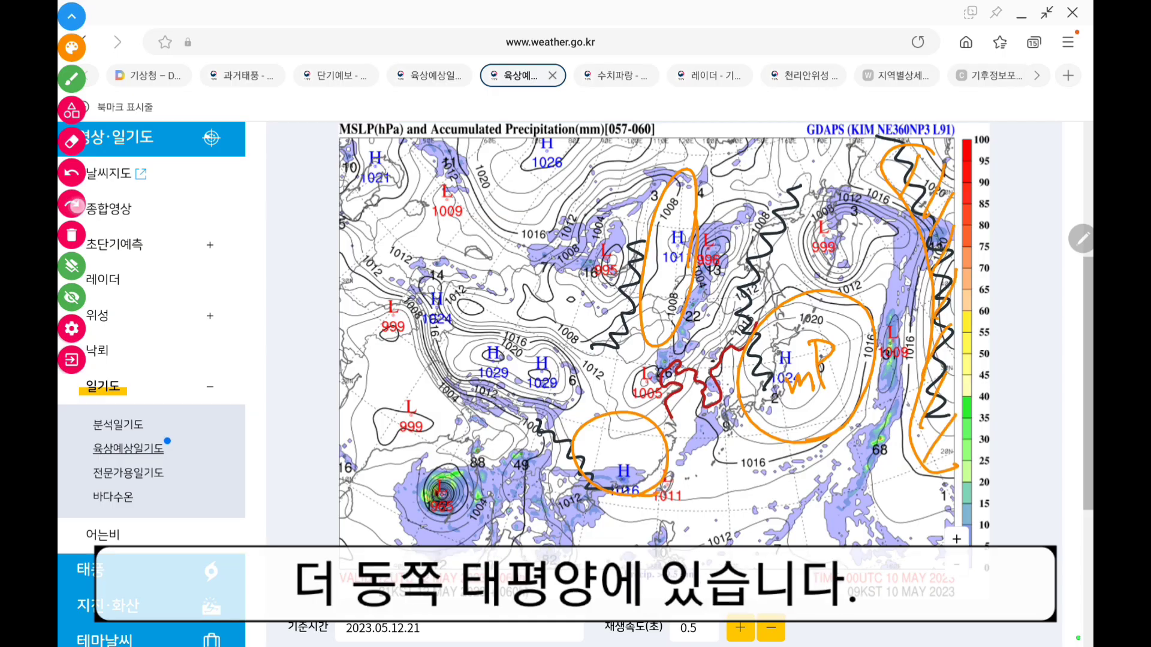
left_click_drag(913, 244, 856, 543)
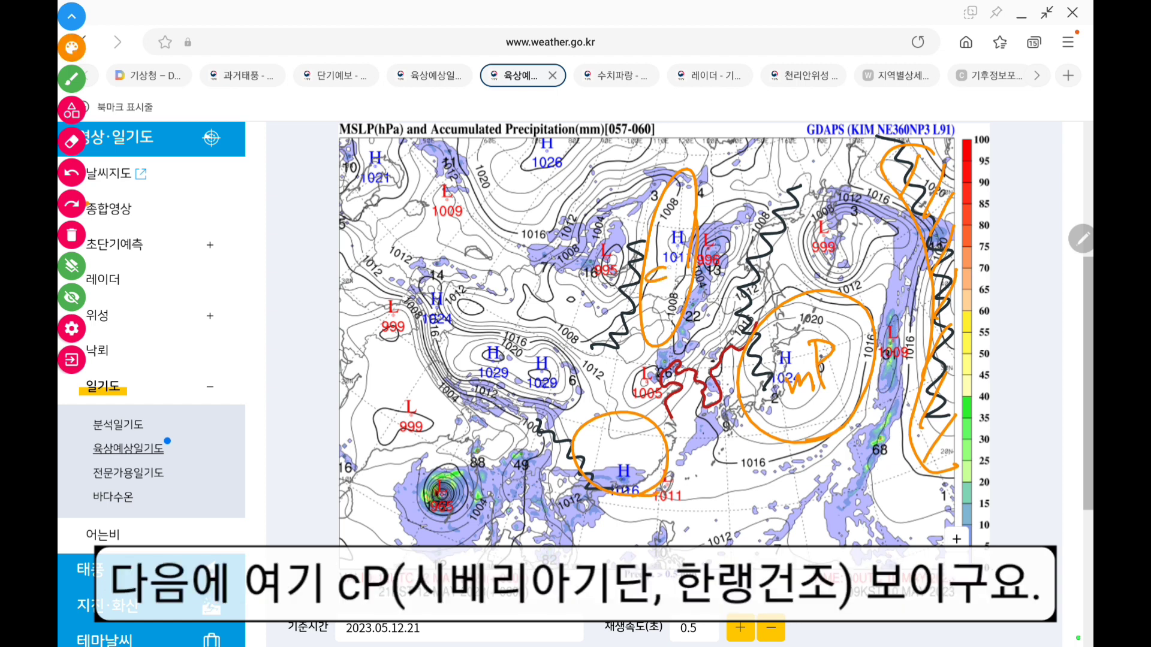
Label the 1011 high cP and the 1016 high cT in orange, with black curves marking the mid-lines around the southern high.
mouse_move(670, 228)
left_mouse_down()
mouse_move(675, 288)
mouse_move(675, 252)
left_mouse_up()
left_click_drag(627, 447, 637, 449)
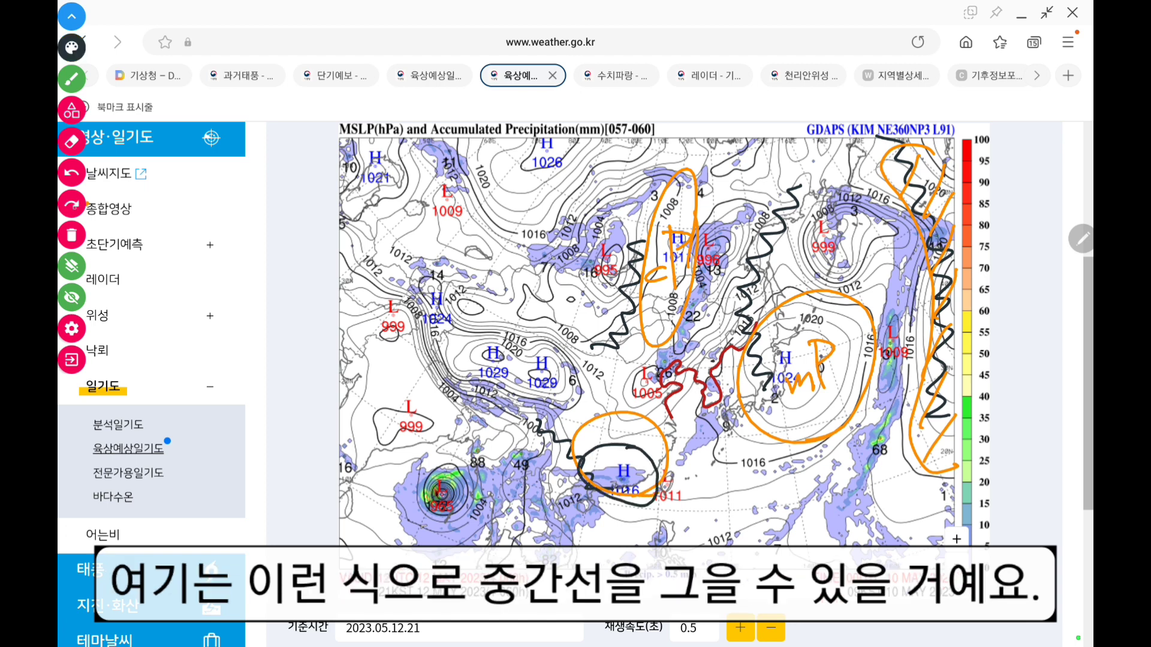
left_click_drag(695, 387, 767, 474)
left_click_drag(639, 521, 732, 493)
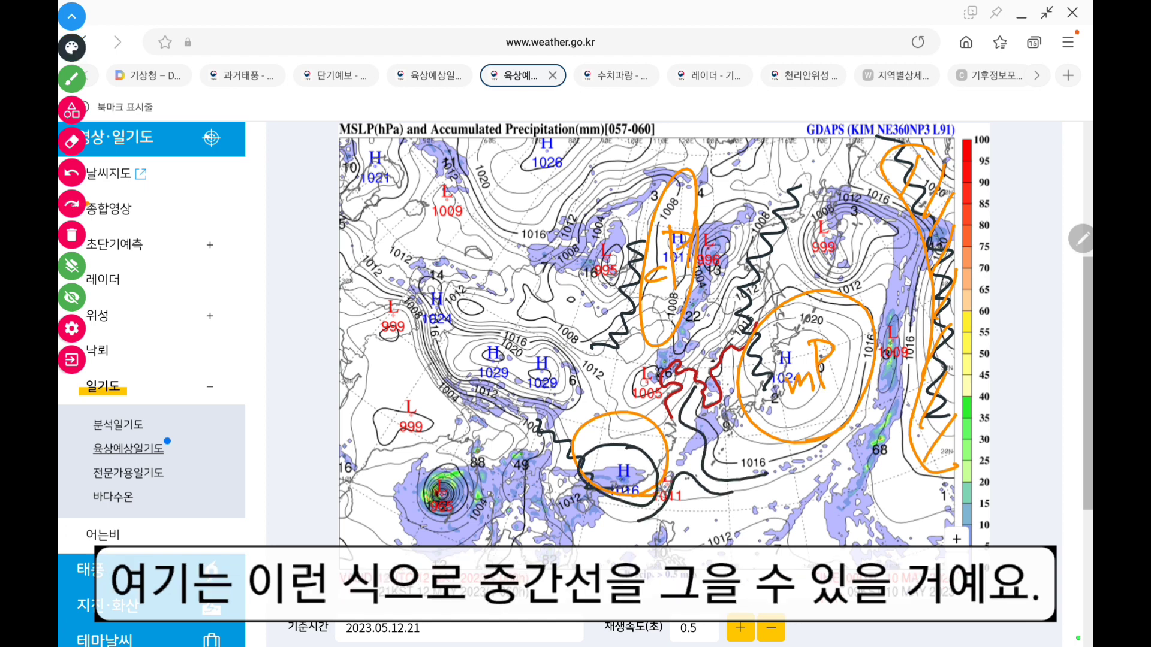
left_click_drag(592, 381, 683, 397)
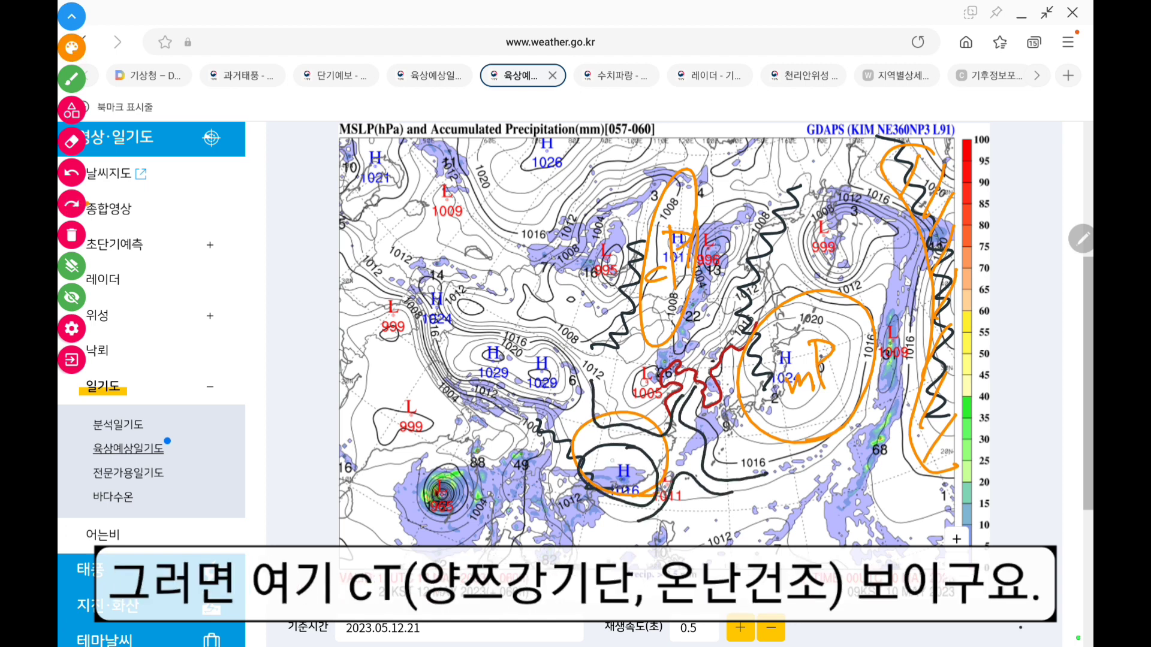
mouse_move(619, 454)
left_mouse_down()
mouse_move(618, 464)
mouse_move(649, 429)
left_mouse_up()
left_click_drag(636, 433, 638, 474)
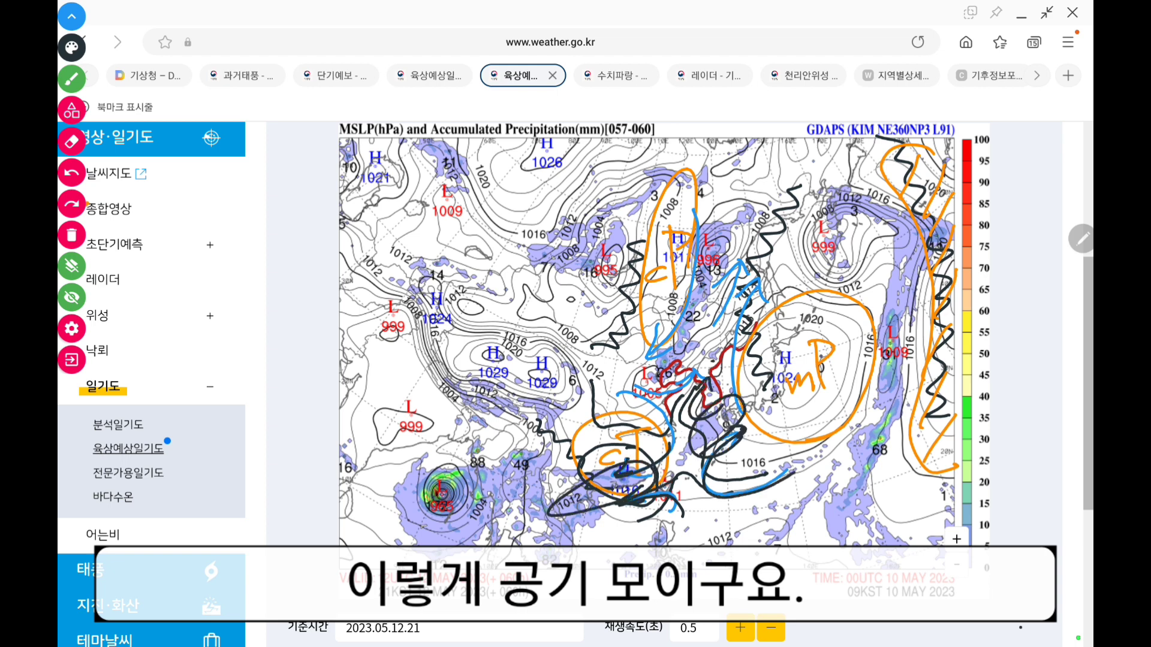
Shade the converging air zones south of the peninsula and mark the zone between cP and mP with further strokes.
mouse_move(712, 491)
left_mouse_down()
mouse_move(735, 429)
mouse_move(729, 402)
mouse_move(689, 455)
left_mouse_up()
left_click_drag(583, 505, 535, 519)
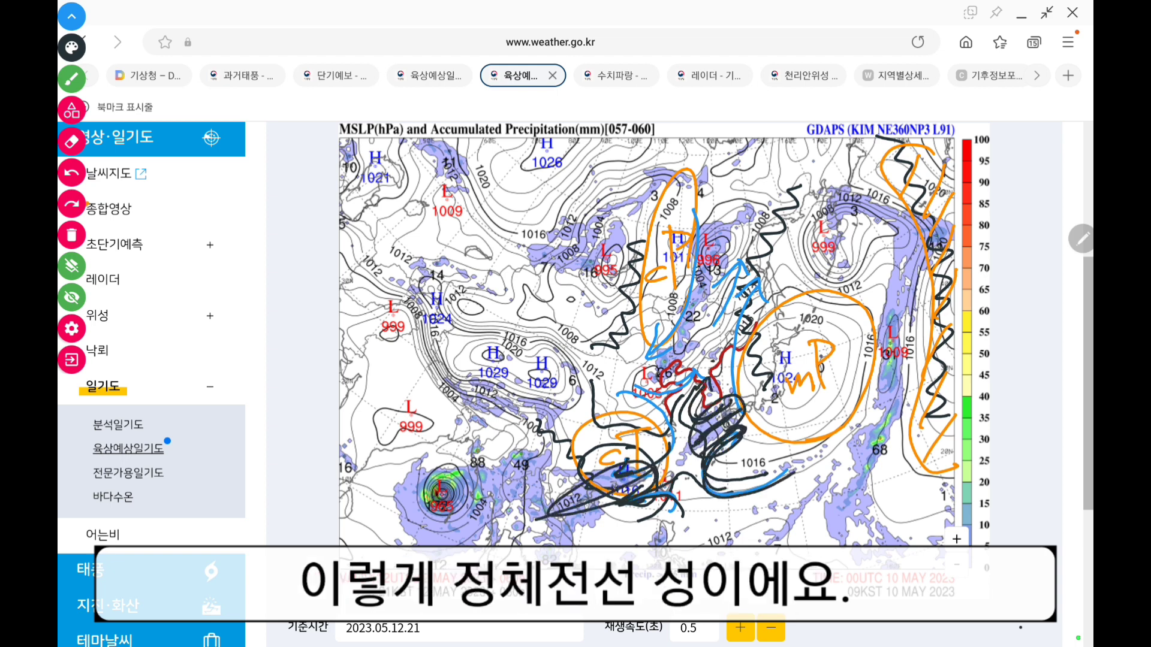
left_click_drag(634, 402, 706, 359)
mouse_move(693, 193)
left_mouse_down()
mouse_move(652, 355)
mouse_move(726, 309)
mouse_move(747, 254)
left_mouse_up()
mouse_move(711, 285)
left_mouse_down()
mouse_move(773, 264)
mouse_move(779, 283)
left_mouse_up()
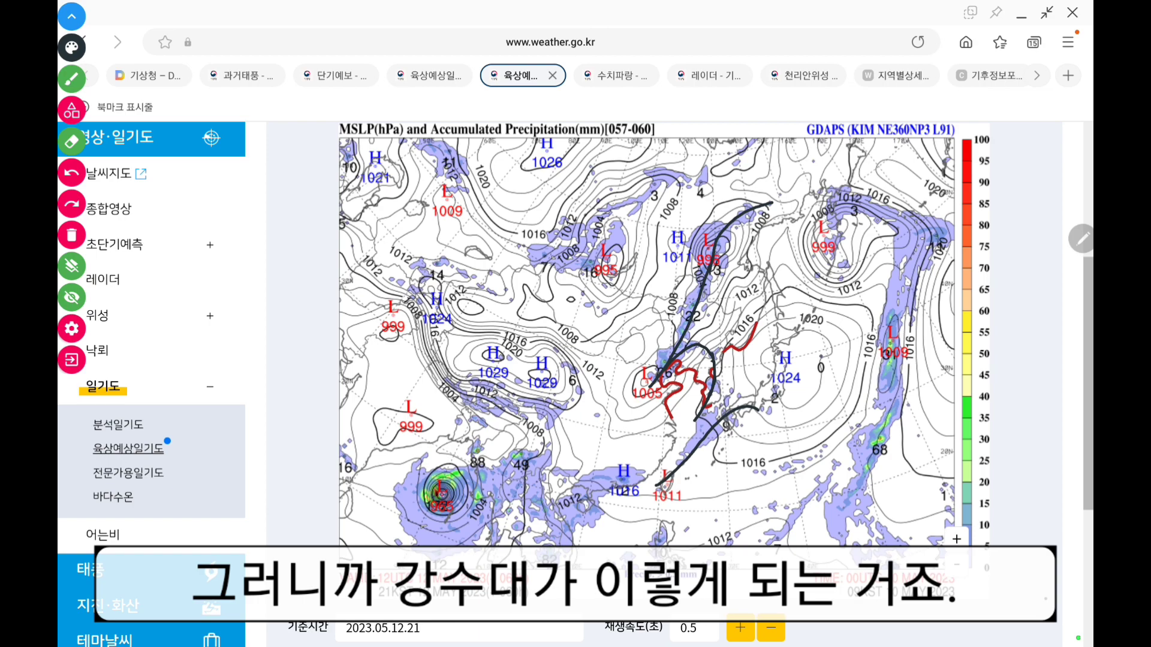
Mark each of the three black-traced precipitation bands around Korea with a small handwritten symbol on the 057-060 chart.
left_click_drag(753, 420, 743, 433)
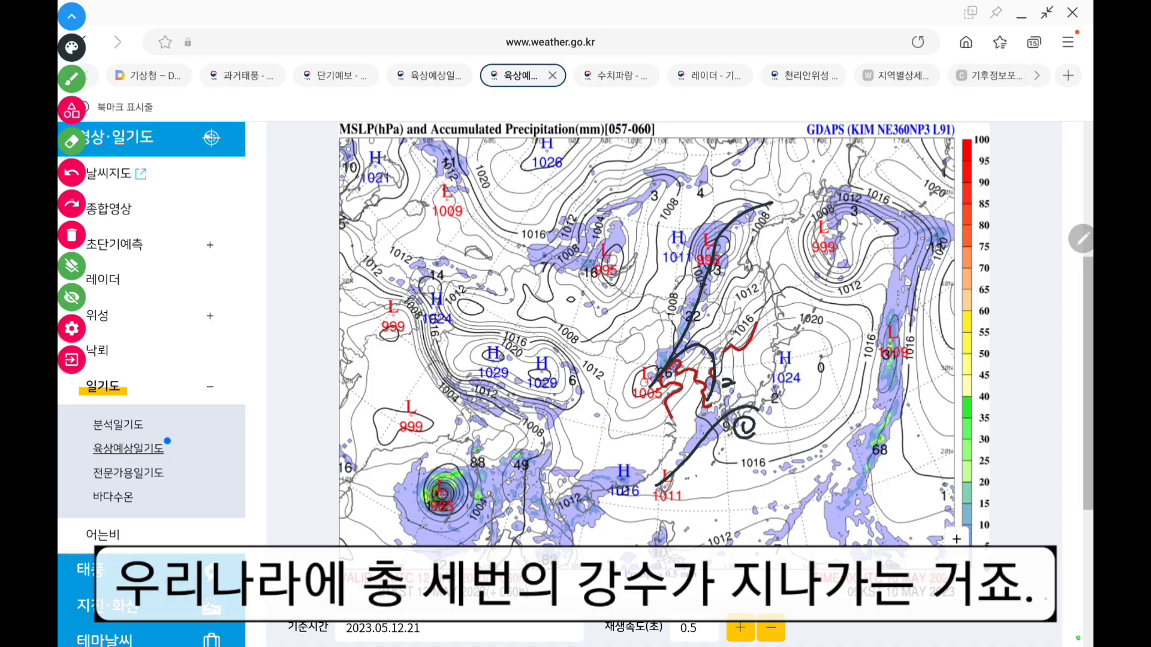
left_click_drag(735, 374, 722, 387)
left_click_drag(684, 368, 666, 384)
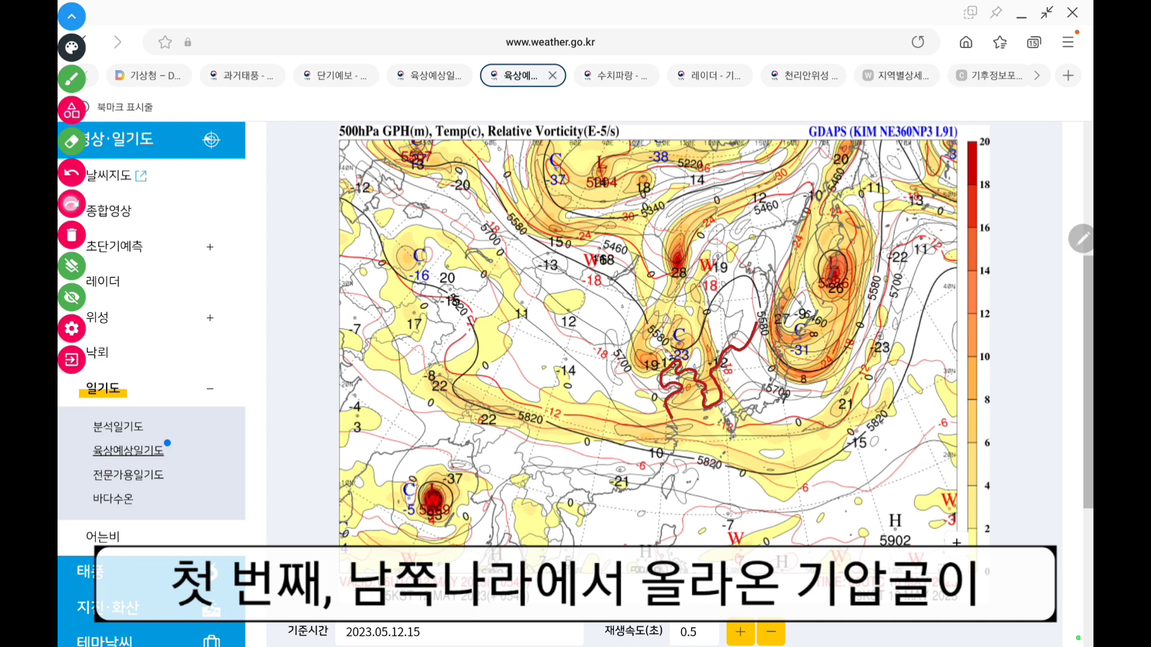
On the 12 May 15:00 charts, trace the trough over Korea and sketch the southerly flow beside a black-circled 1023 high.
left_click_drag(712, 340, 697, 406)
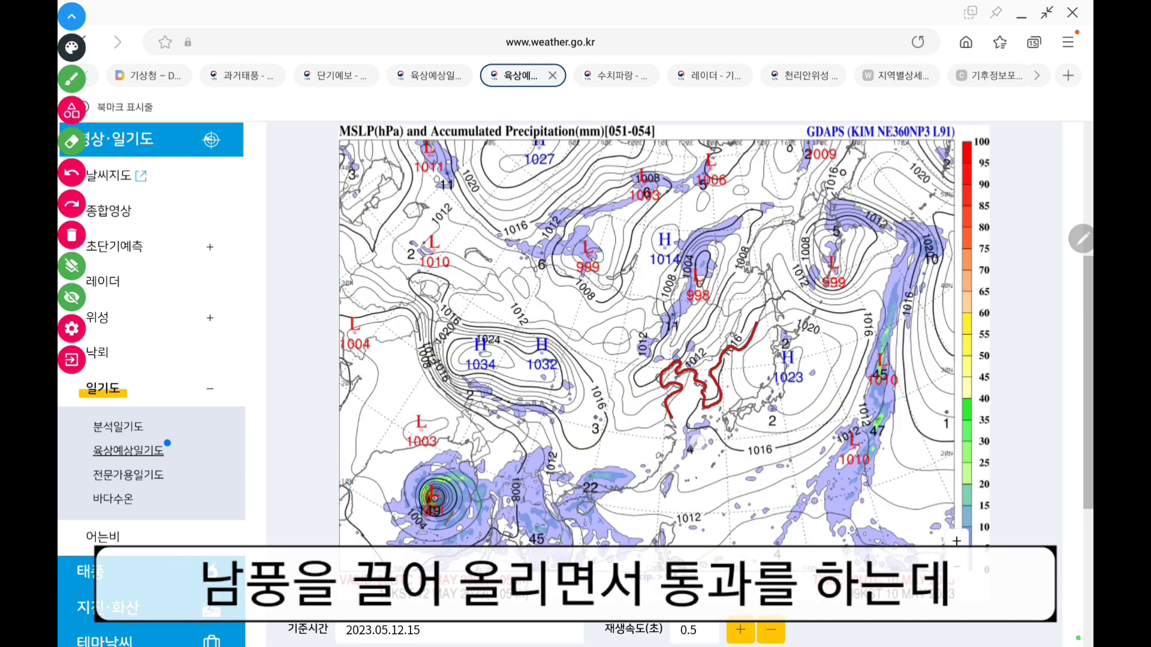
mouse_move(691, 451)
left_mouse_down()
mouse_move(718, 373)
mouse_move(727, 393)
left_mouse_up()
mouse_move(812, 445)
left_mouse_down()
mouse_move(690, 413)
mouse_move(749, 306)
mouse_move(837, 415)
mouse_move(833, 426)
left_mouse_up()
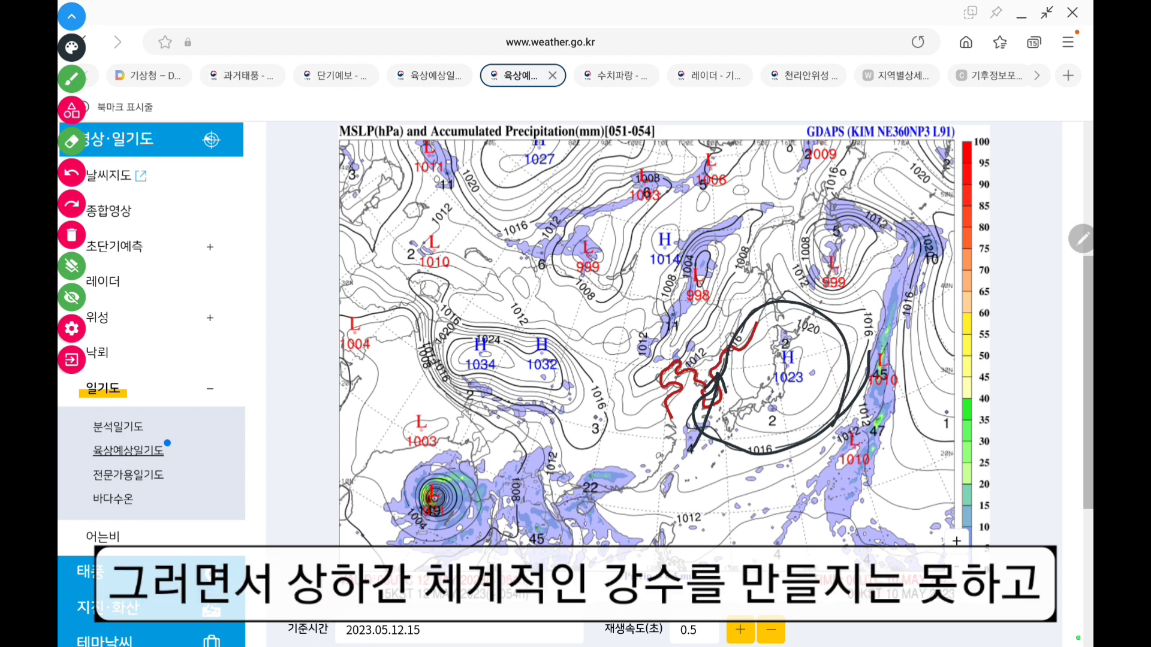
mouse_move(722, 409)
left_mouse_down()
mouse_move(688, 397)
mouse_move(734, 408)
mouse_move(720, 416)
left_mouse_up()
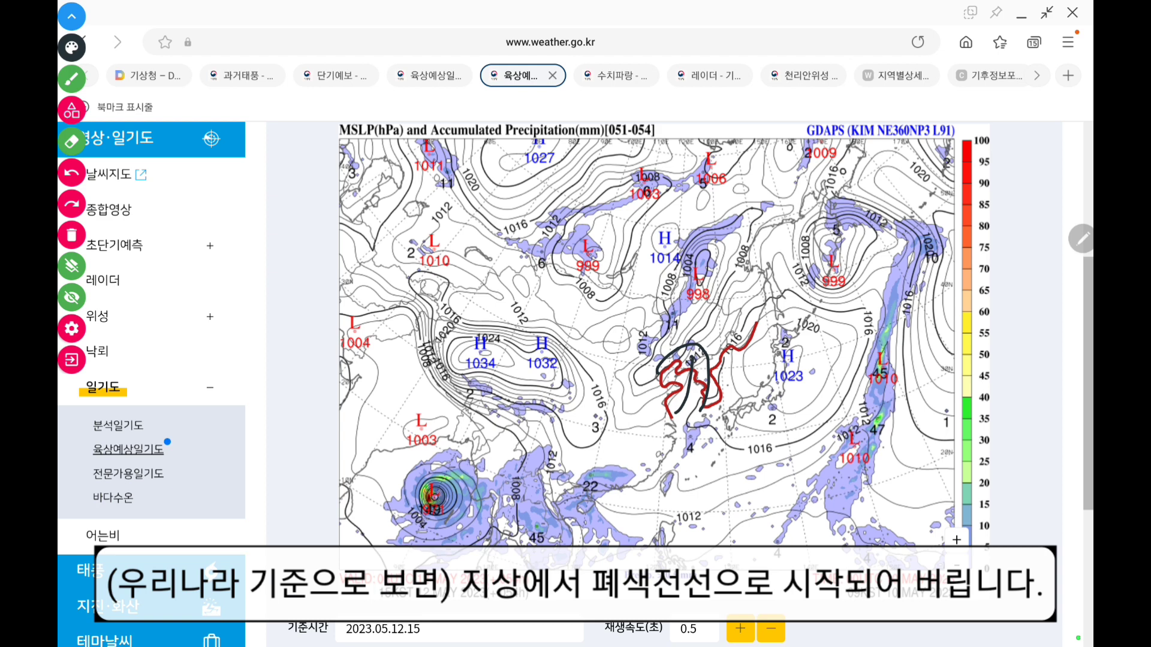
Outline the high east of Korea and add an eastward block arrow and a red stroke at its western edge on the 13 May 03:00 chart.
mouse_move(819, 436)
left_mouse_down()
mouse_move(800, 439)
mouse_move(727, 347)
mouse_move(874, 367)
mouse_move(810, 447)
left_mouse_up()
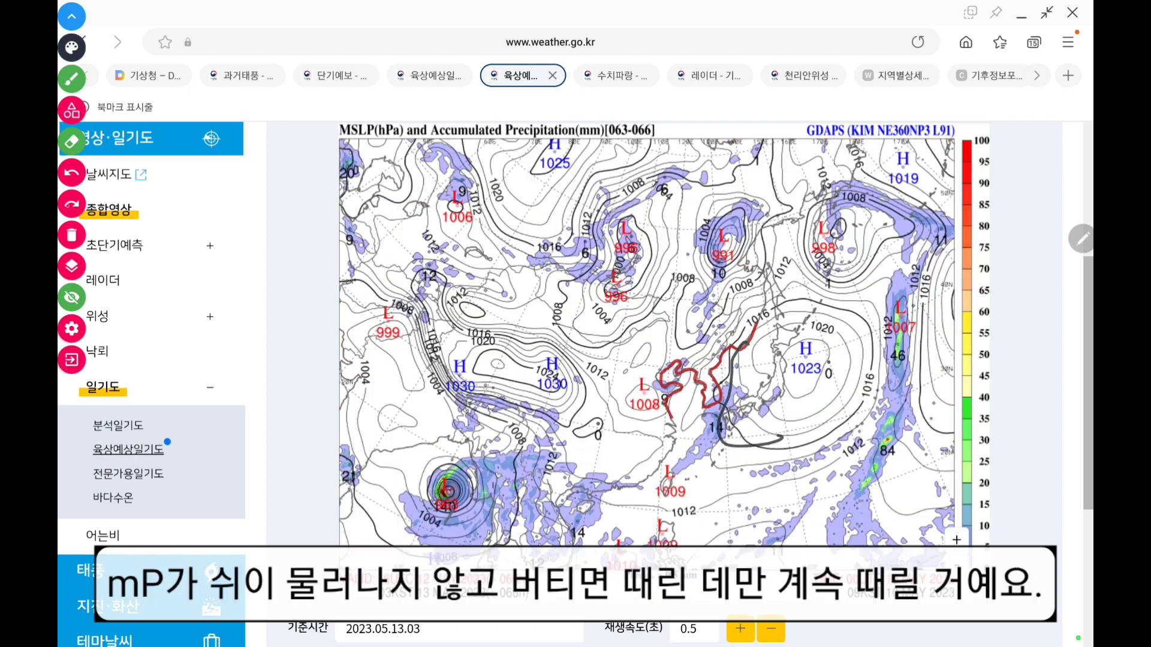
mouse_move(738, 404)
left_mouse_down()
mouse_move(739, 383)
mouse_move(740, 401)
left_mouse_up()
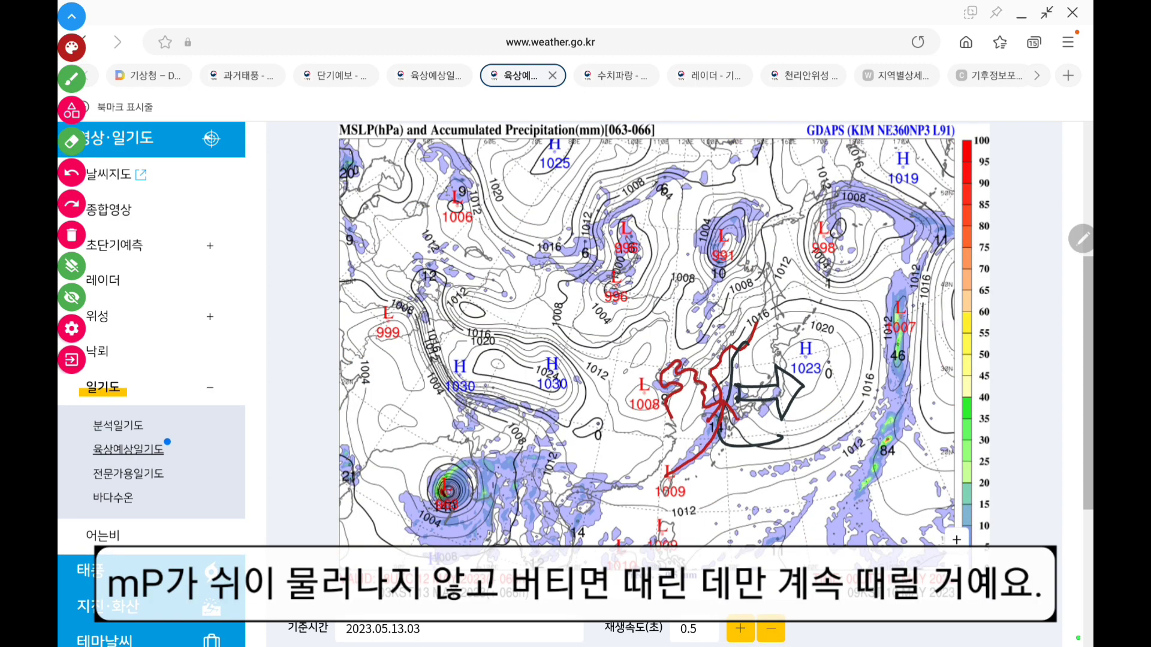
left_click_drag(722, 384, 731, 413)
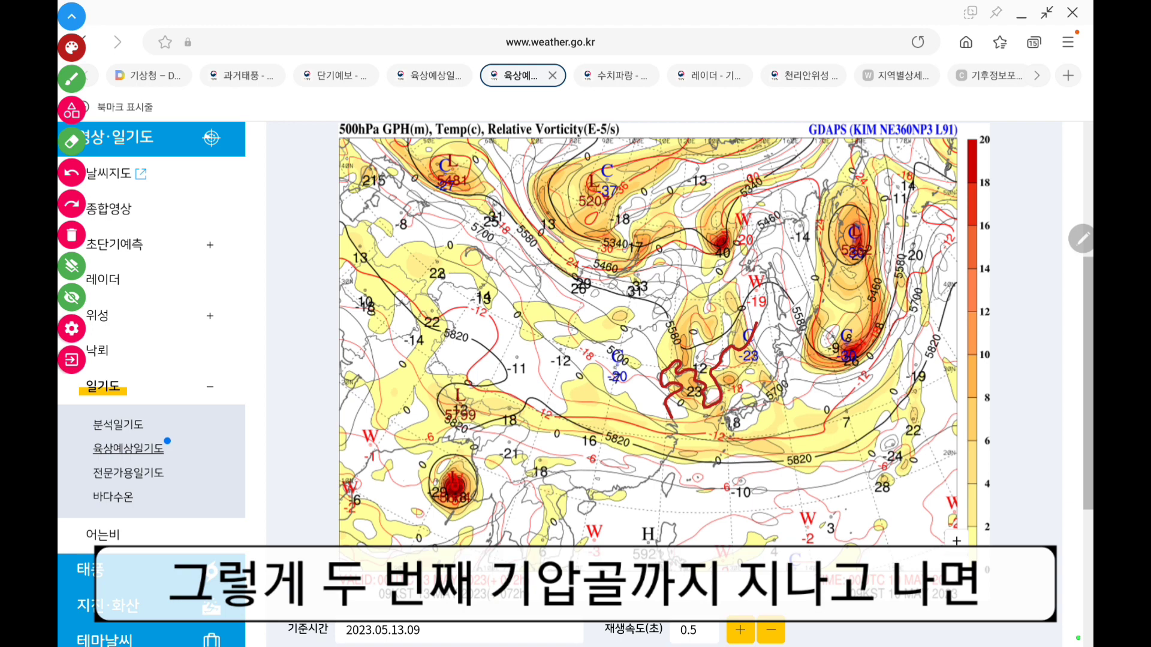
On the 13 May 09:00 charts, trace the troughs over Korea in red and draw the southwesterly flow ahead of them in black.
left_click_drag(619, 372, 751, 382)
left_click_drag(711, 334, 757, 349)
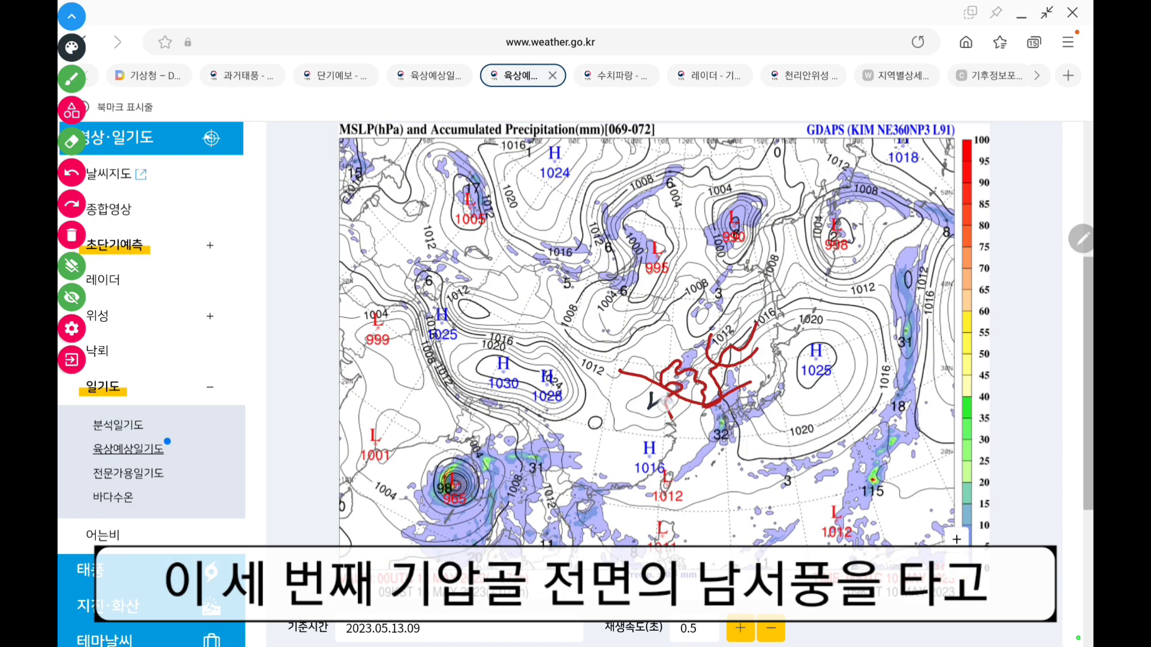
left_click_drag(654, 388, 653, 391)
mouse_move(676, 435)
left_mouse_down()
mouse_move(720, 373)
mouse_move(726, 384)
left_mouse_up()
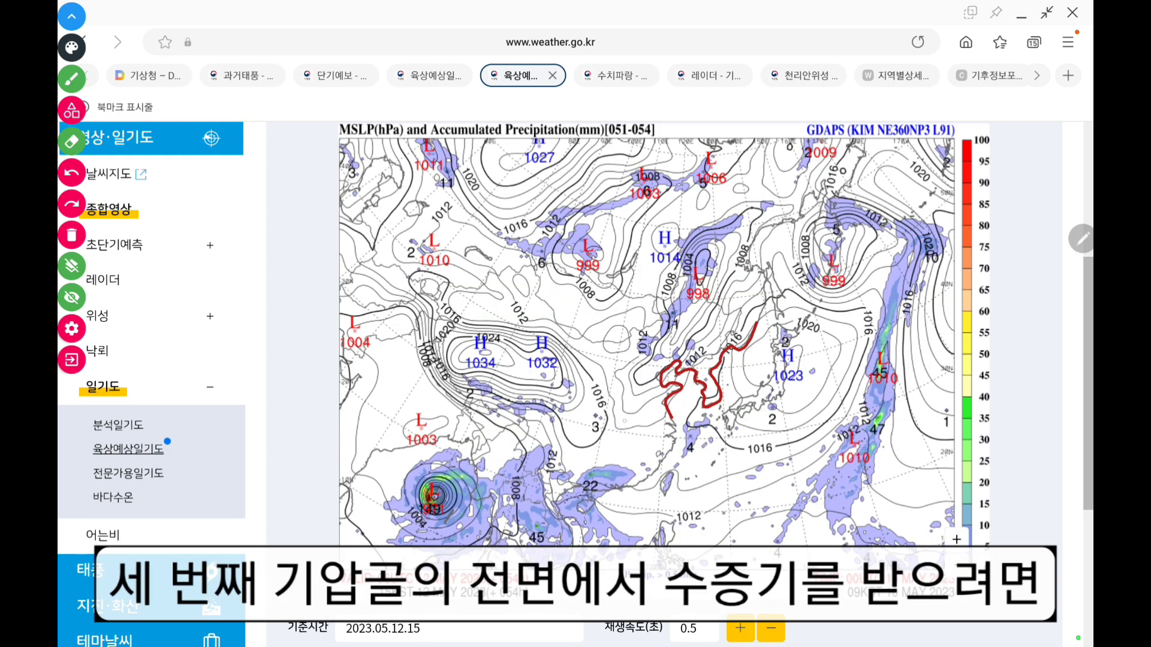
Draw a northeastward flow line into Korea on the 12 May 15:00 precipitation chart and curve black strokes around the cT air mass.
mouse_move(619, 423)
left_mouse_down()
mouse_move(667, 396)
mouse_move(706, 349)
mouse_move(708, 366)
left_mouse_up()
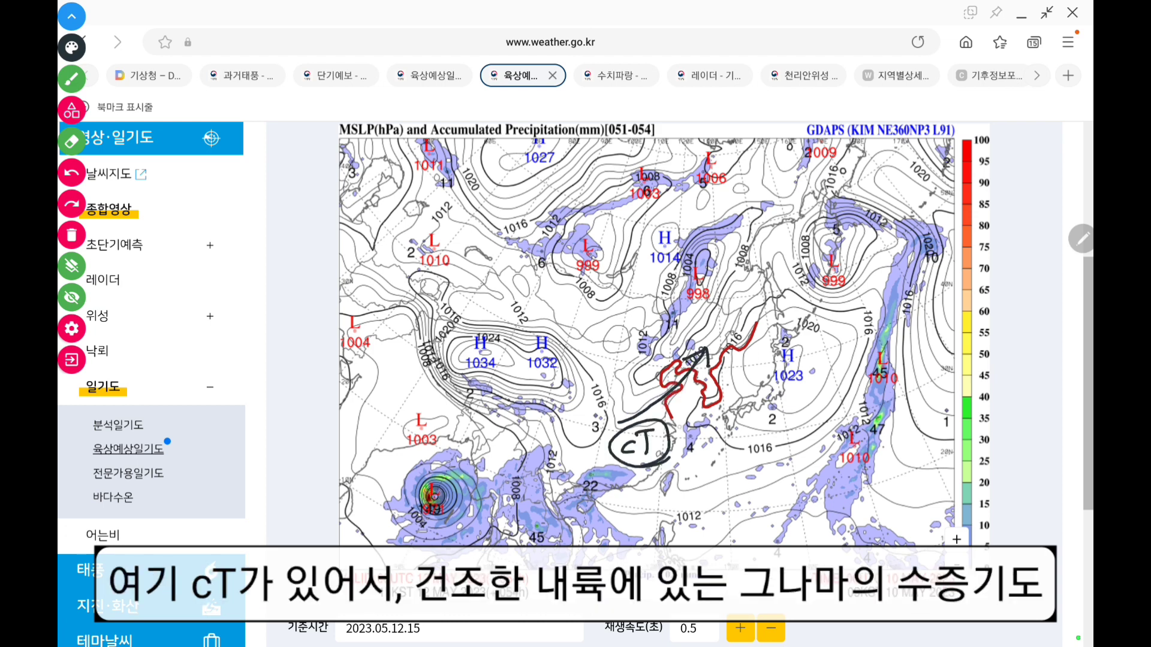
mouse_move(681, 424)
left_mouse_down()
mouse_move(681, 455)
mouse_move(594, 485)
left_mouse_up()
left_click_drag(595, 486, 616, 489)
left_click_drag(692, 422, 642, 480)
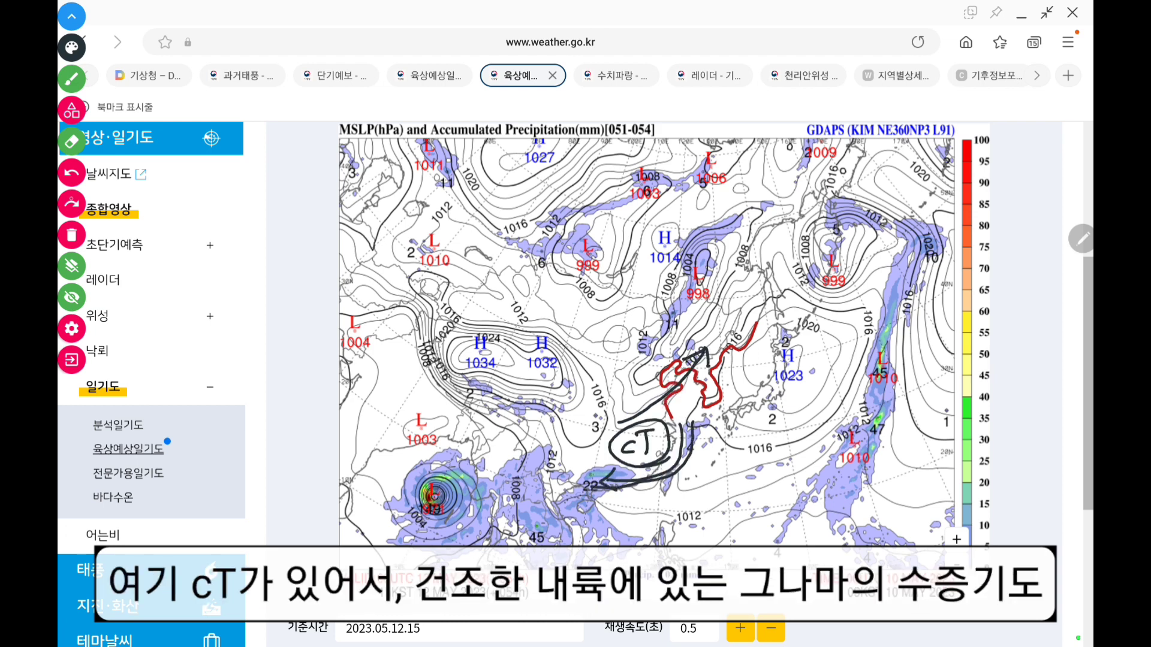
left_click_drag(605, 428, 602, 485)
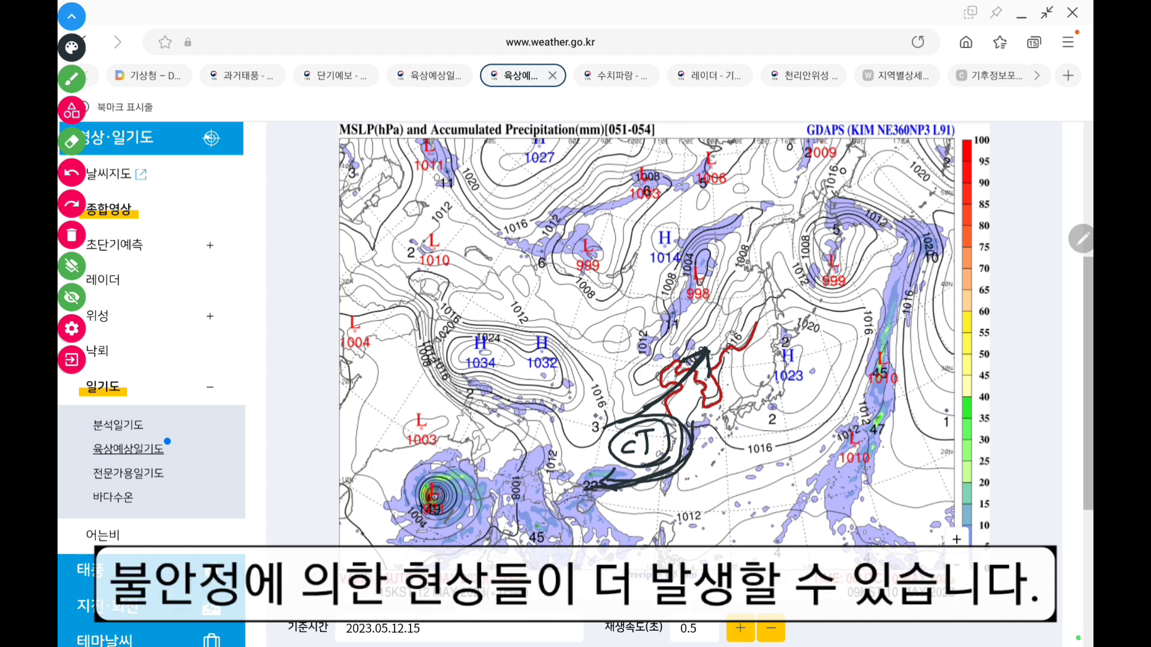
Circle southeastern Korea and the area south of the peninsula in black, and draw a northeastward arrow on the 15 May 09:00 chart.
mouse_move(734, 365)
left_mouse_down()
mouse_move(696, 395)
mouse_move(736, 374)
left_mouse_up()
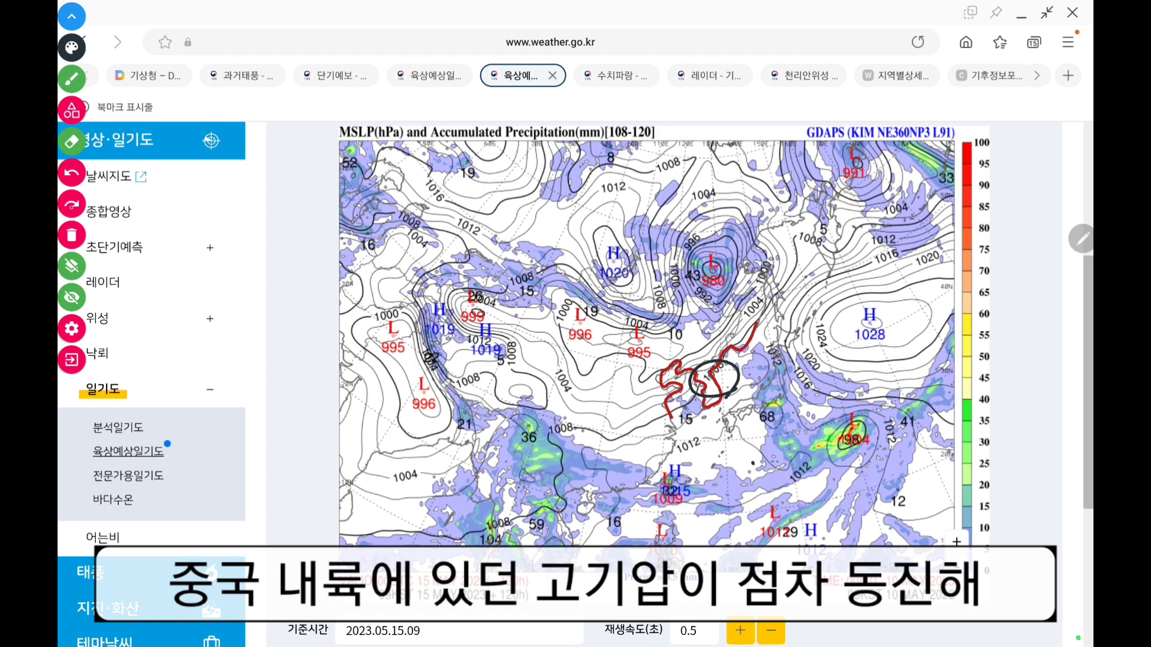
left_click_drag(757, 462, 729, 475)
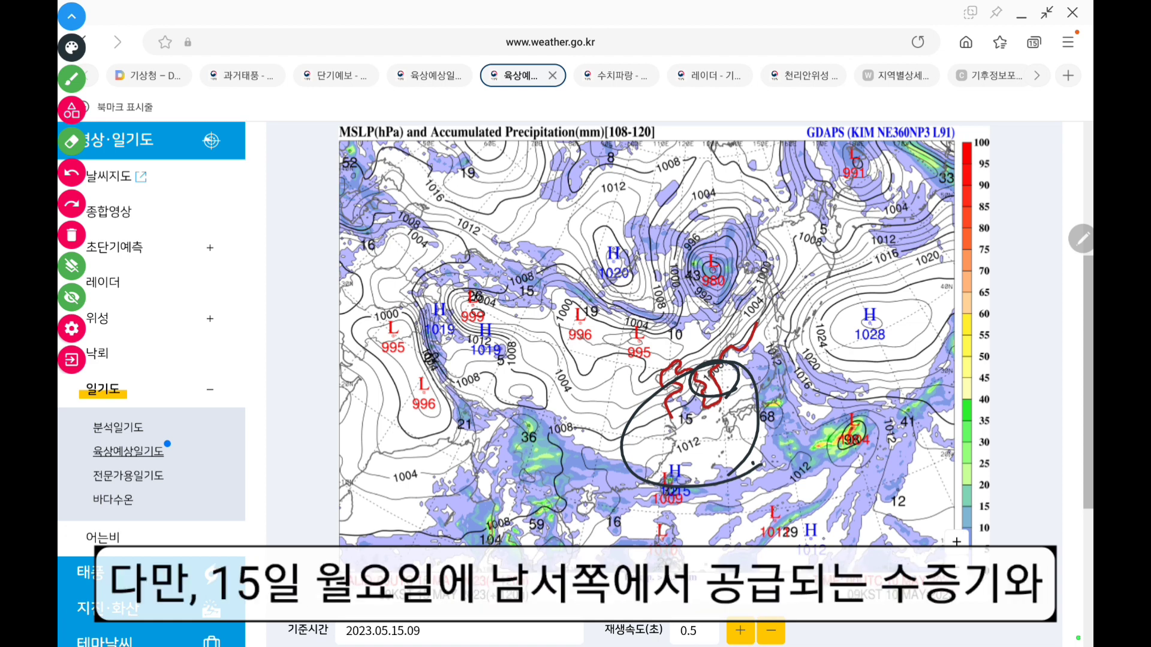
left_click_drag(622, 447, 698, 406)
left_click_drag(681, 410, 694, 421)
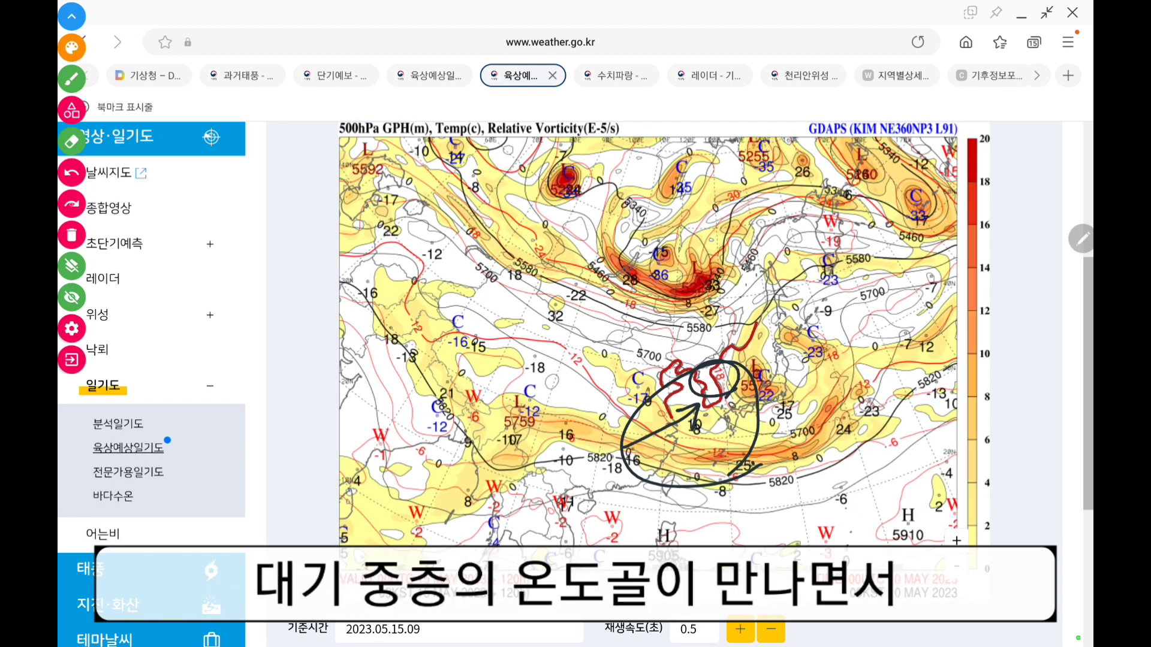
Draw an orange temperature trough line into Korea on the 500 hPa chart and circle the southwestern coast in black on the precipitation chart.
left_click_drag(602, 393, 721, 370)
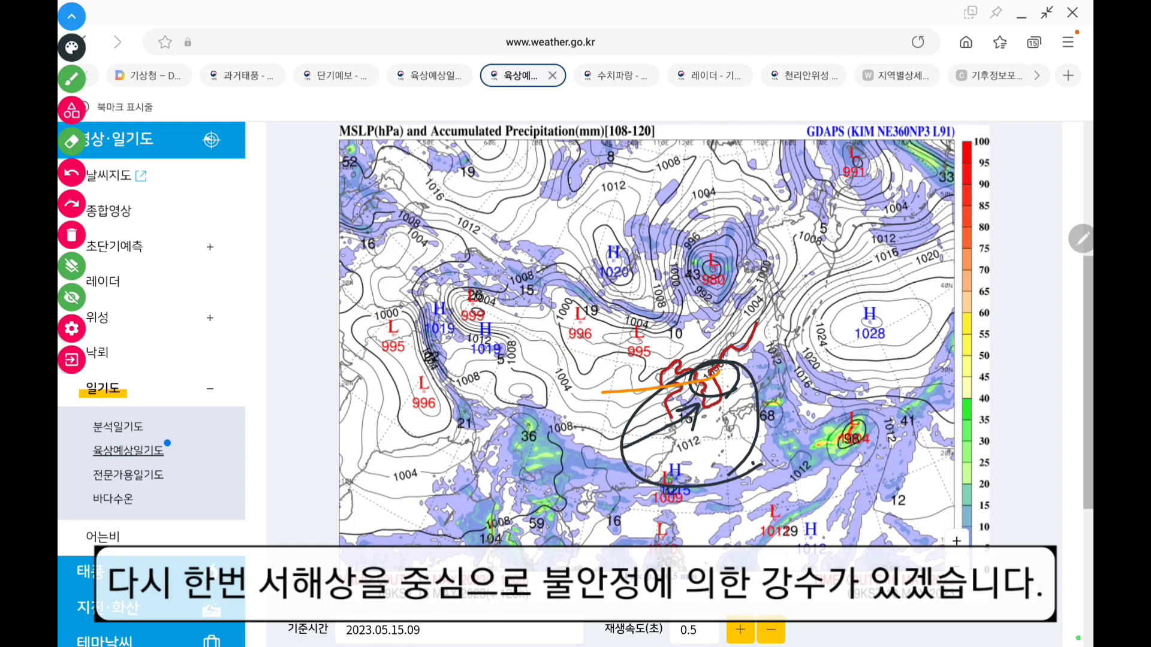
left_click_drag(690, 382, 700, 430)
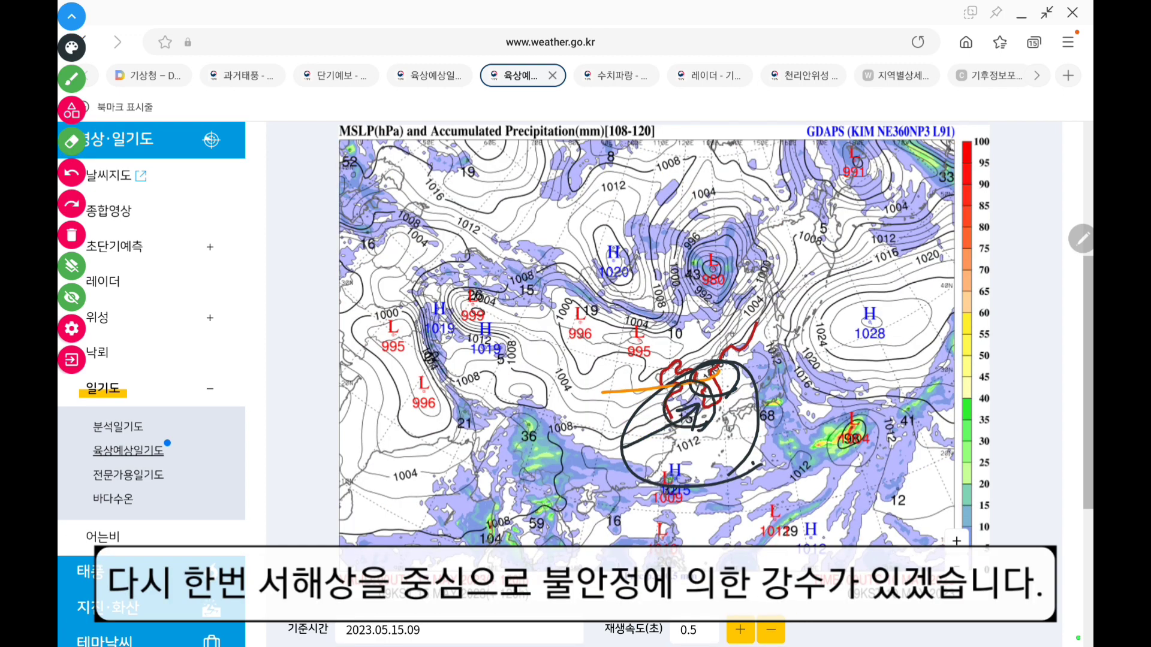